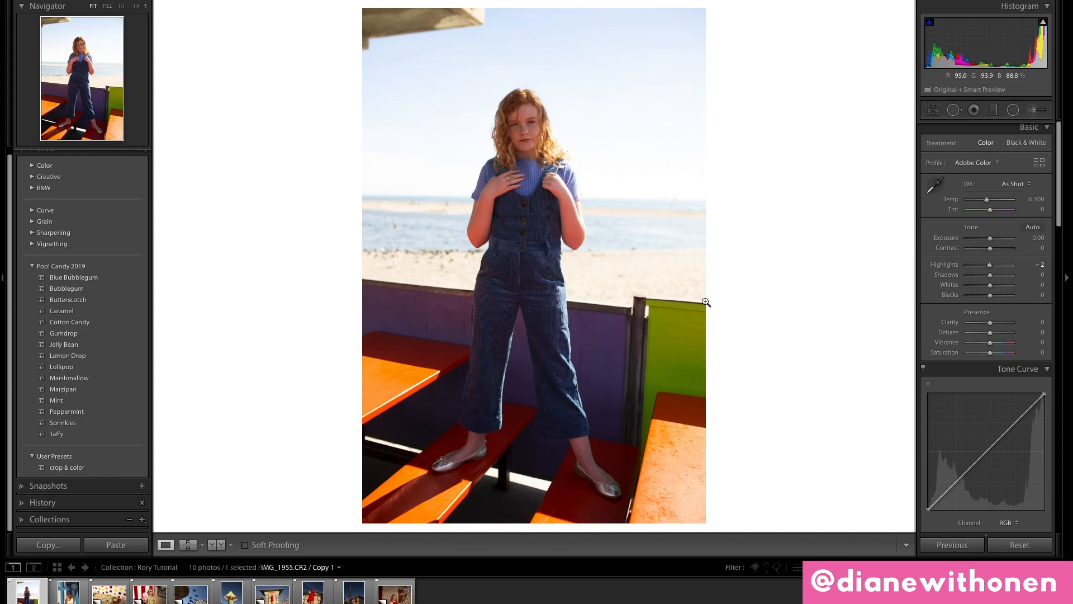
# Set both the Shadows and the Highlights of the photo back to 0
pyautogui.moveTo(1009, 279)
pyautogui.mouseDown()
pyautogui.moveTo(1032, 283)
pyautogui.moveTo(862, 280)
pyautogui.moveTo(1070, 286)
pyautogui.moveTo(997, 274)
pyautogui.mouseUp()
pyautogui.click(1030, 275)
pyautogui.write('0')
pyautogui.press('Return')
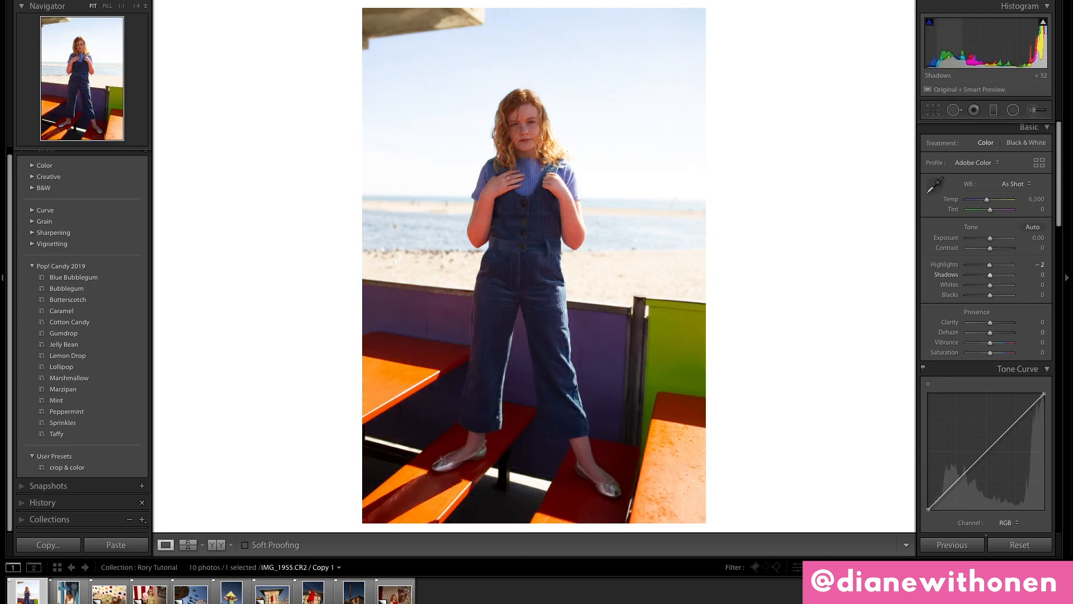
pyautogui.click(1039, 265)
pyautogui.write('0')
pyautogui.press('Return')
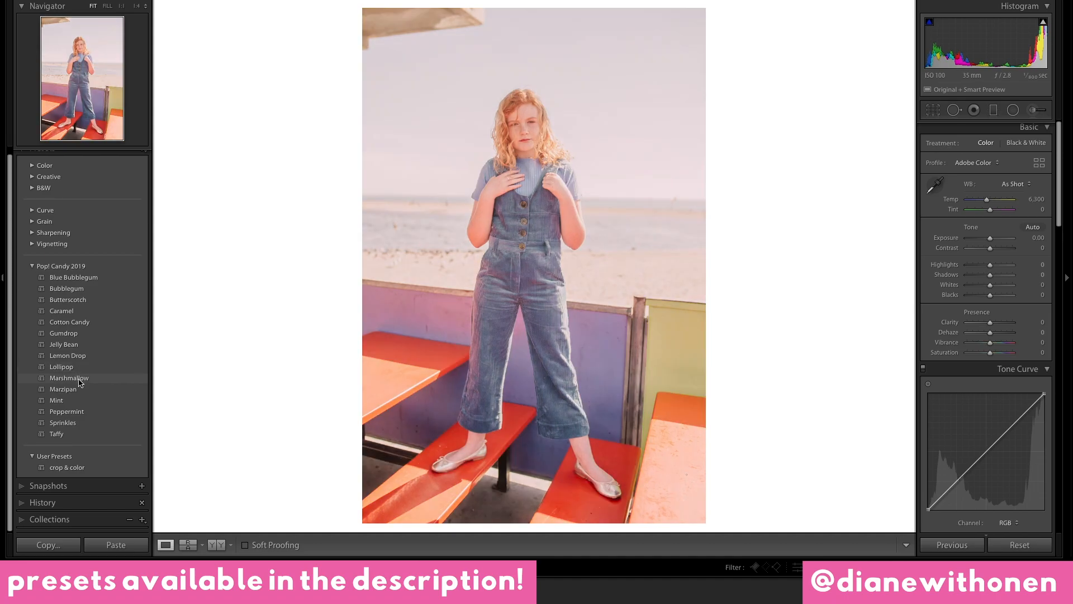
# Apply the Butterscotch preset from Pop! Candy 2019 and reduce the grain amount to 11
pyautogui.click(85, 301)
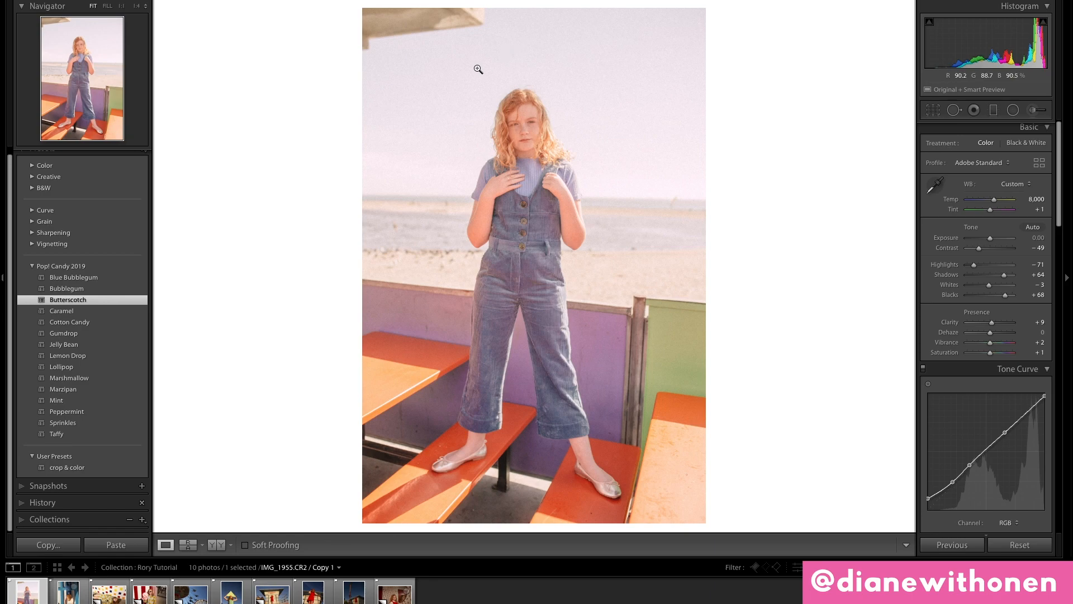
pyautogui.scroll(-15, 1006, 302)
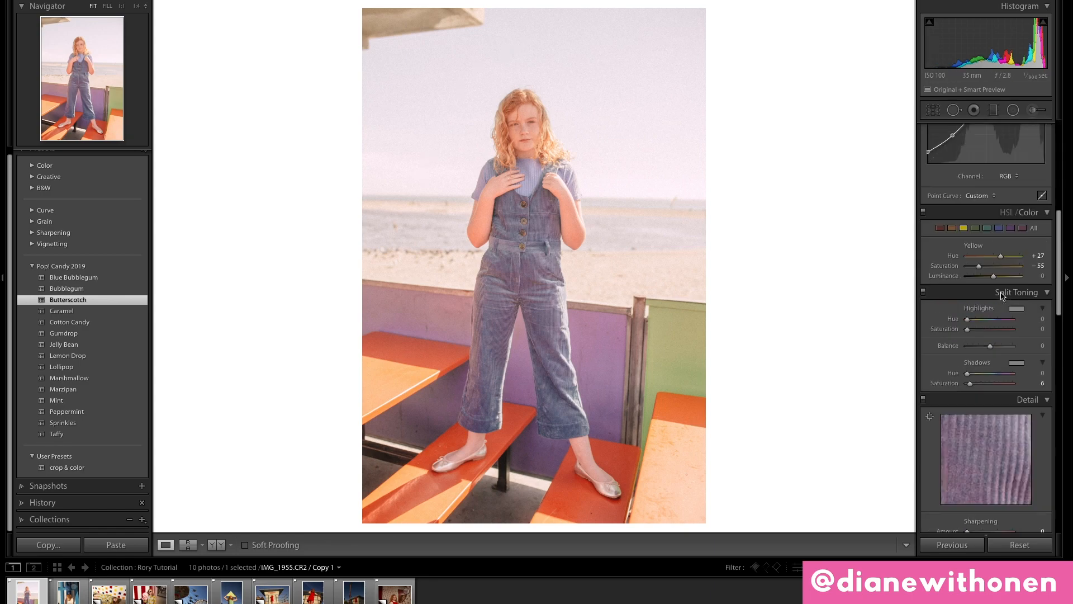
pyautogui.scroll(-8, 1002, 297)
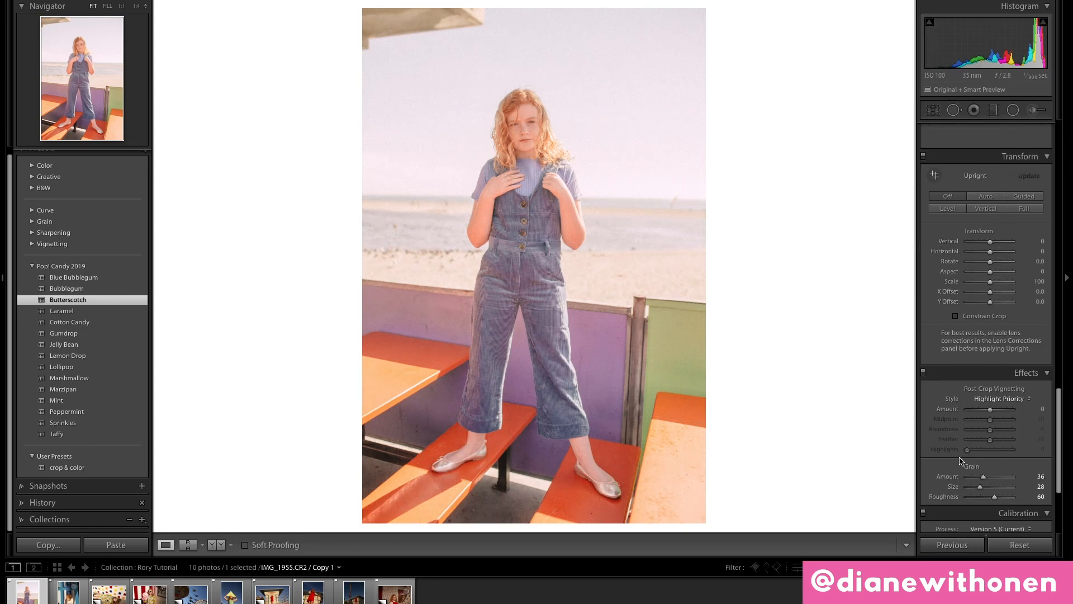
pyautogui.moveTo(978, 480); pyautogui.dragTo(974, 480)
# Enable the lens profile corrections for the photo
pyautogui.scroll(5, 984, 391)
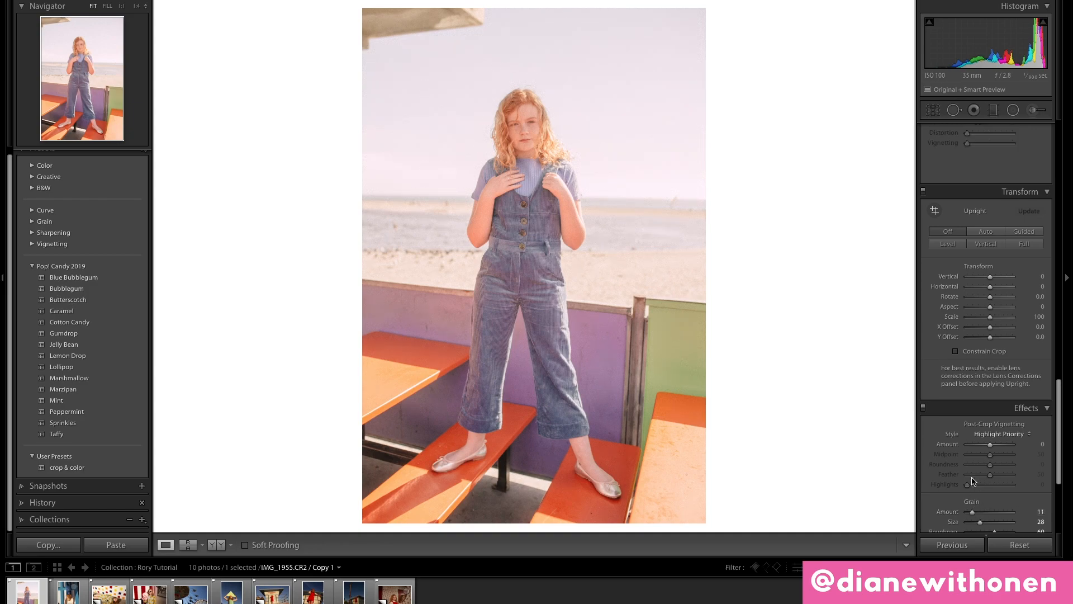
pyautogui.click(930, 241)
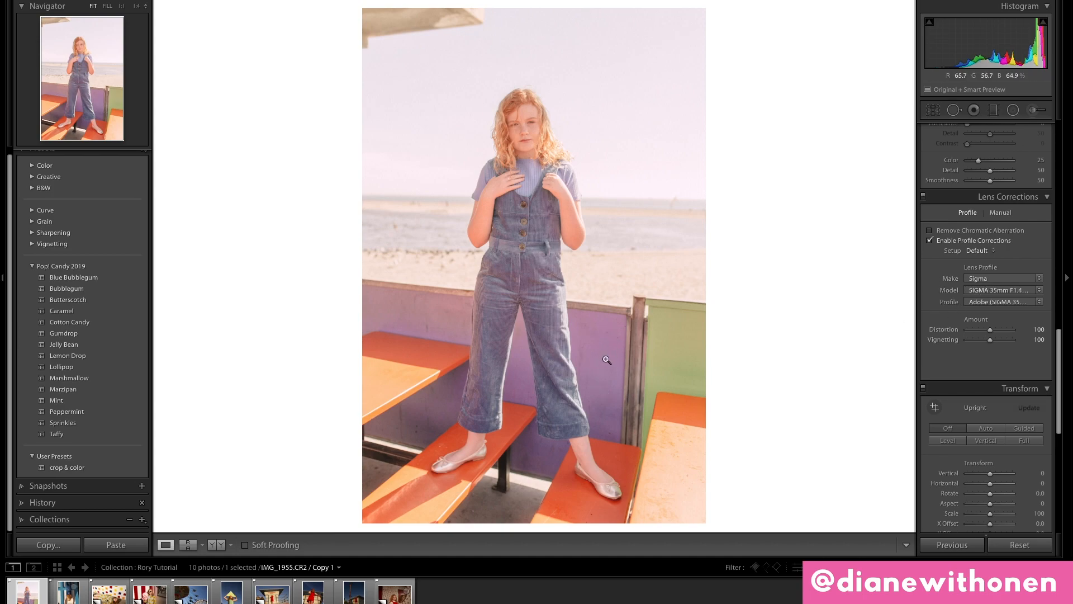
# Check the hue, saturation and luminance adjustments of the purple and blue colors
pyautogui.scroll(3, 943, 272)
pyautogui.scroll(5, 942, 272)
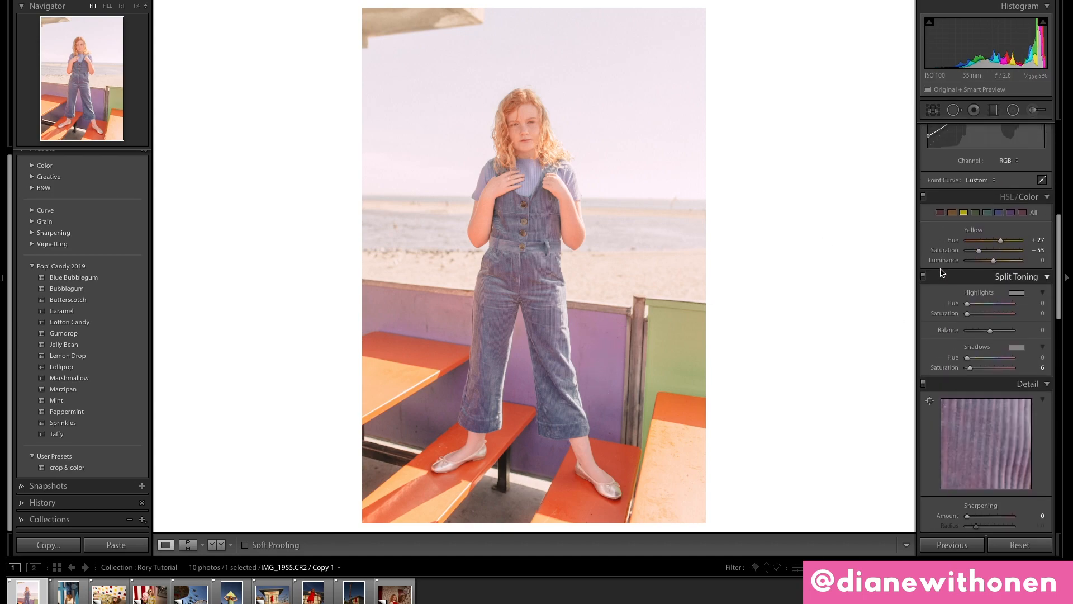
pyautogui.click(1009, 215)
pyautogui.moveTo(994, 251); pyautogui.dragTo(998, 245)
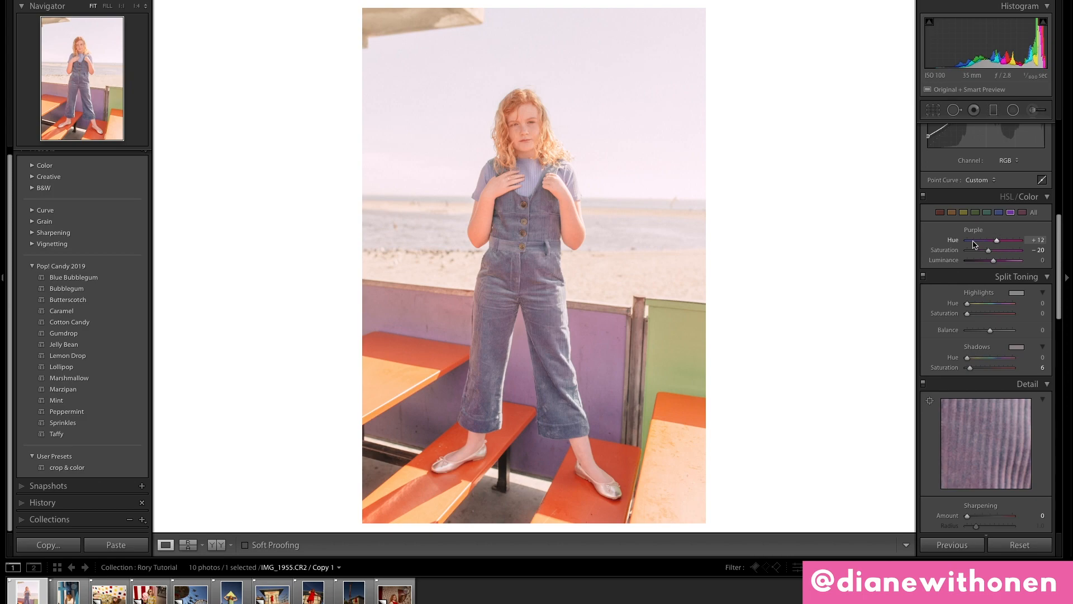
pyautogui.click(999, 212)
pyautogui.moveTo(978, 255)
pyautogui.mouseDown()
pyautogui.moveTo(1032, 255)
pyautogui.moveTo(980, 254)
pyautogui.moveTo(993, 262)
pyautogui.moveTo(986, 241)
pyautogui.moveTo(984, 257)
pyautogui.mouseUp()
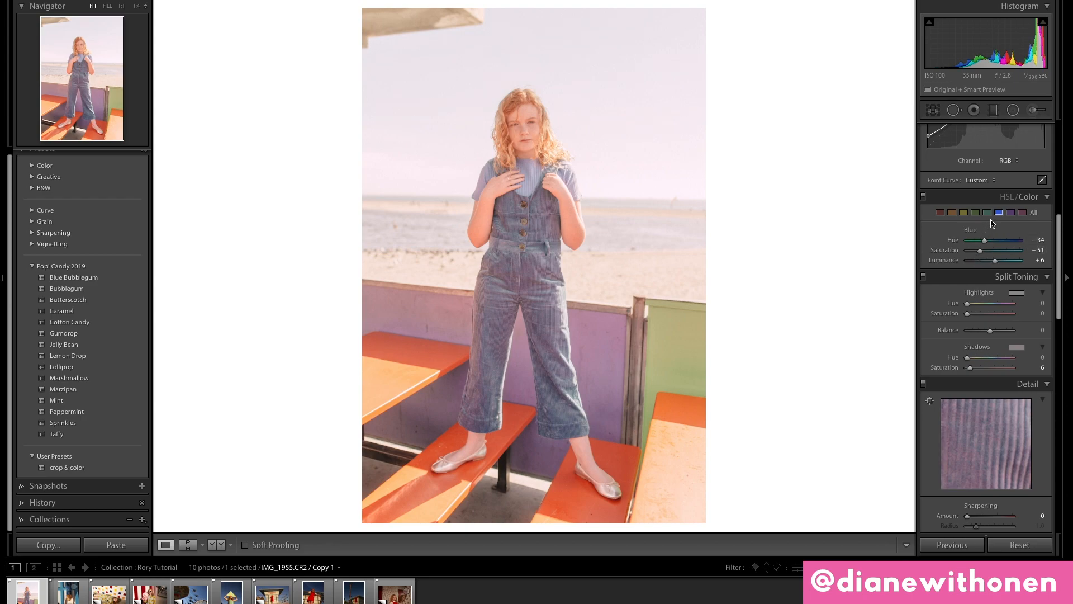
# Try the orange color's saturation at -20 and return it to -14
pyautogui.scroll(3, 984, 235)
pyautogui.click(953, 298)
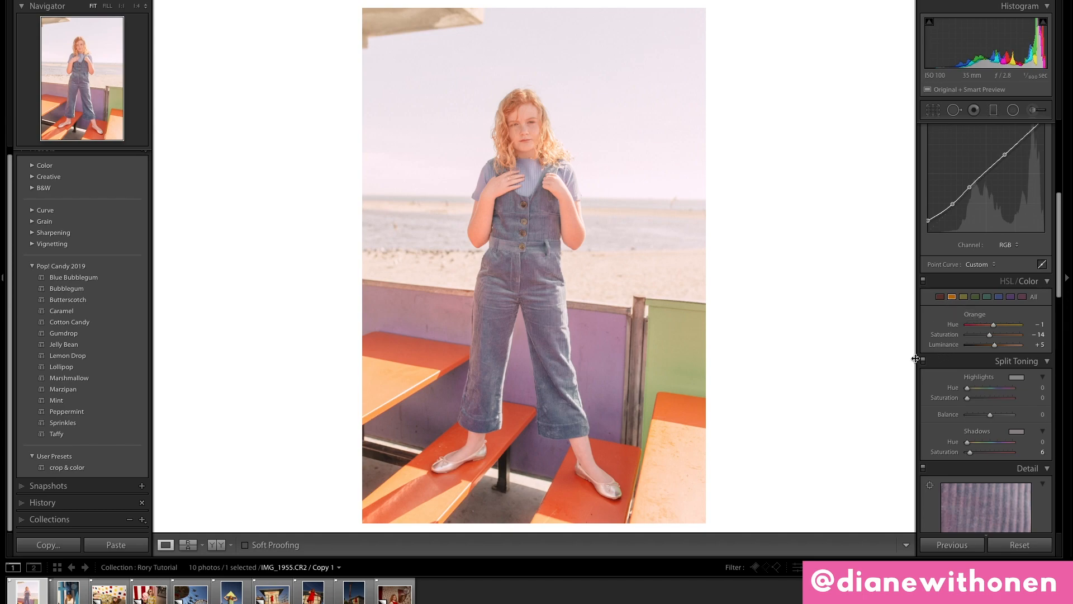
pyautogui.click(1039, 335)
pyautogui.write('-20')
pyautogui.press('Return')
pyautogui.click(1034, 334)
pyautogui.write('-14')
pyautogui.press('Return')
# Try the orange color's hue at 10 and -20, and settle on +1
pyautogui.click(1034, 326)
pyautogui.write('10')
pyautogui.press('Return')
pyautogui.click(1037, 325)
pyautogui.write('-20')
pyautogui.press('Return')
pyautogui.click(1039, 325)
pyautogui.write('1')
pyautogui.press('Return')
# Raise the Shadows to +91 and set the Clarity to +2
pyautogui.scroll(5, 1025, 351)
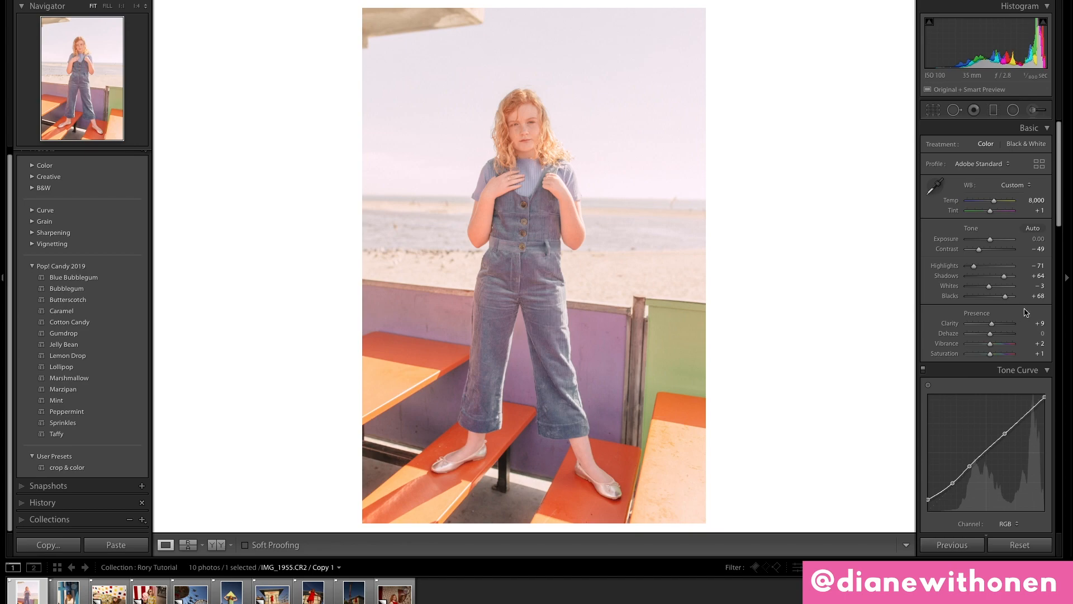
pyautogui.click(1009, 277)
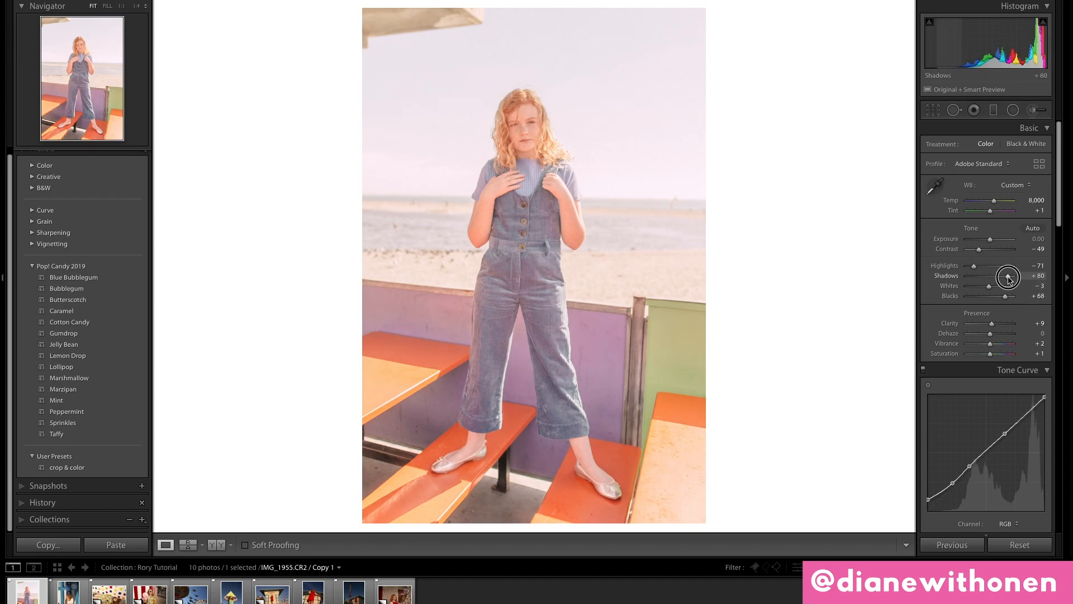
pyautogui.moveTo(1008, 278); pyautogui.dragTo(1011, 278)
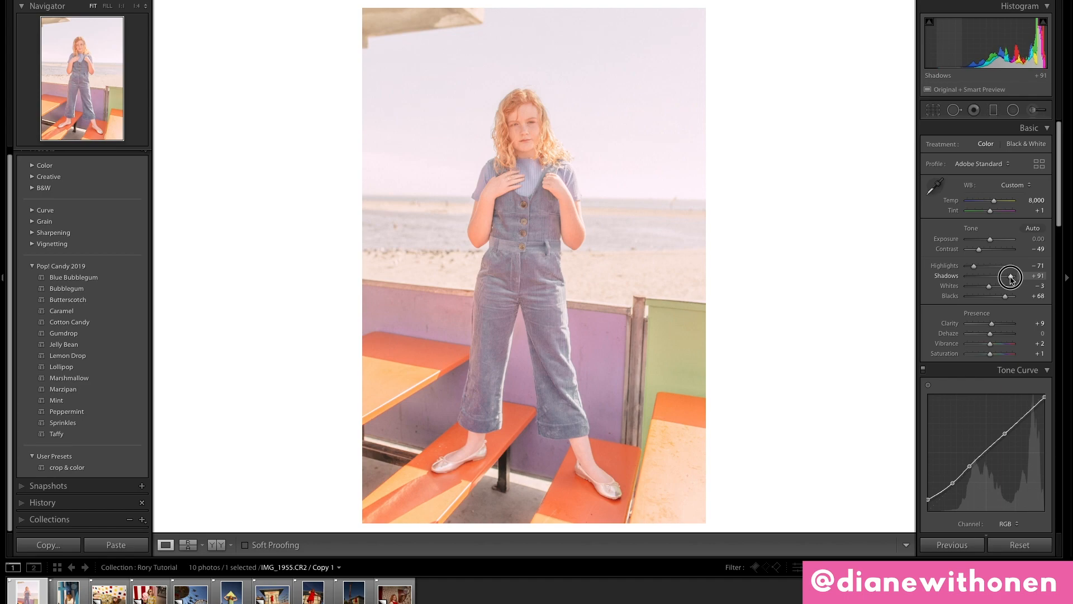
pyautogui.click(1037, 321)
pyautogui.write('2')
pyautogui.press('Return')
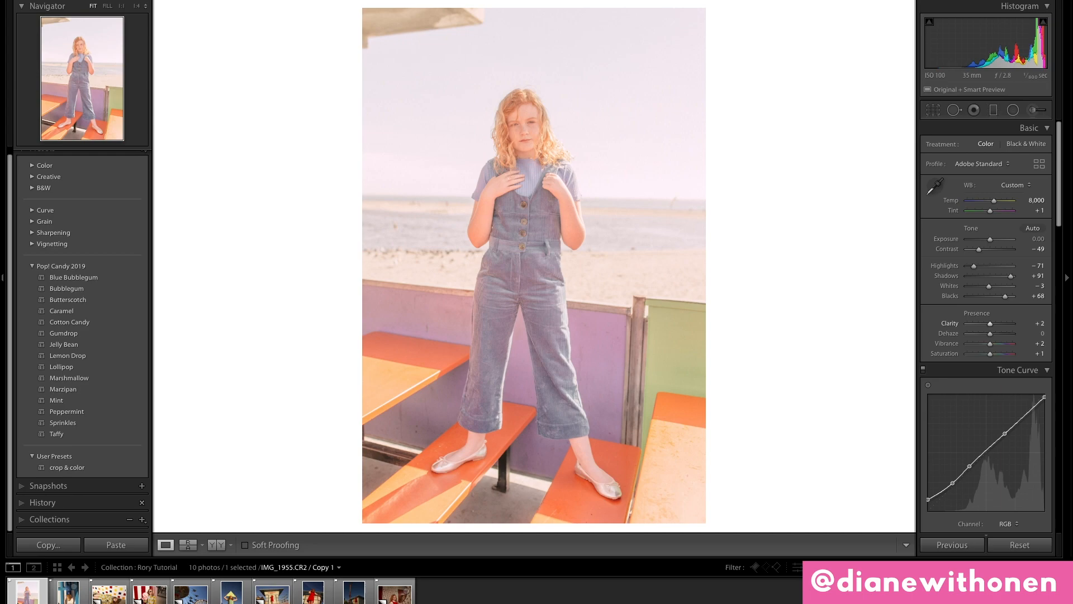
# Reset the photo to its unedited look for comparison and undo the reset
pyautogui.click(1027, 546)
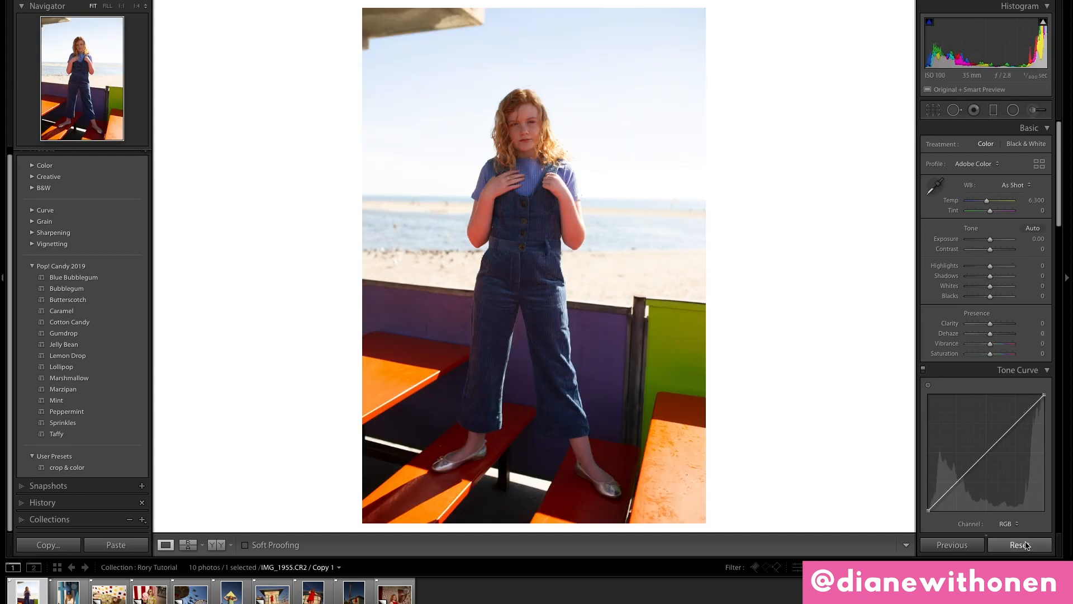
pyautogui.hotkey('ctrl', 'z')
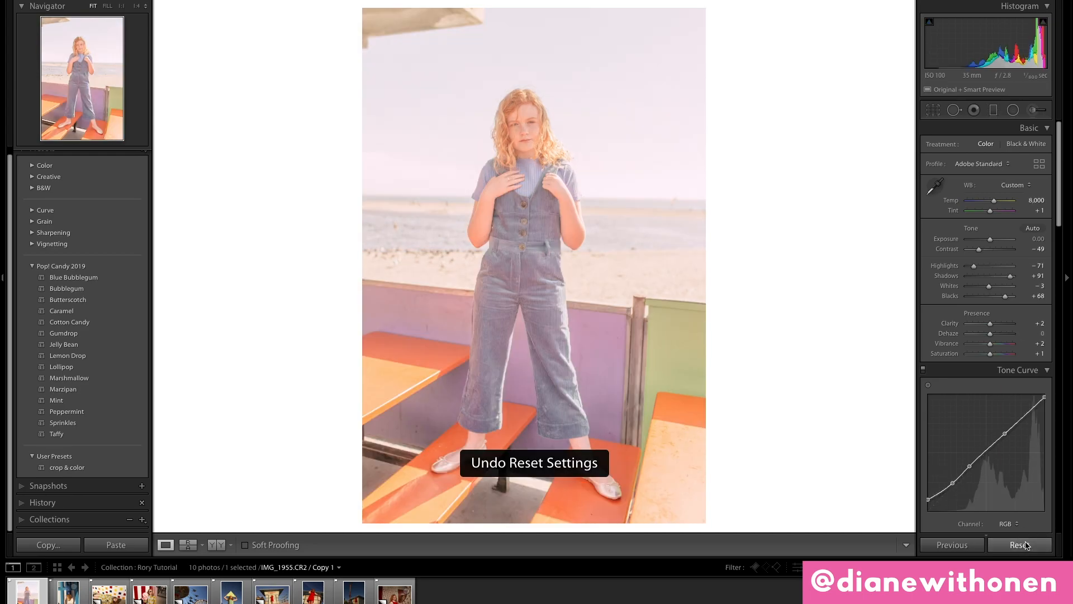
# Try cooler and warmer color temperatures, including 9000, and return the temperature to 8000
pyautogui.click(1038, 200)
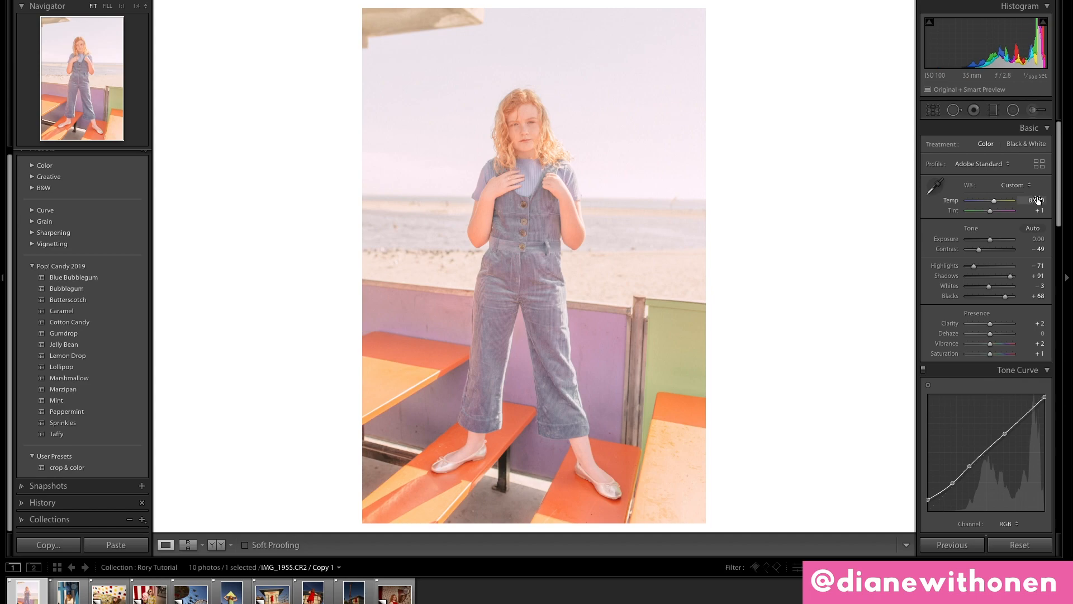
pyautogui.write('70')
pyautogui.press('Return')
pyautogui.click(1069, 168)
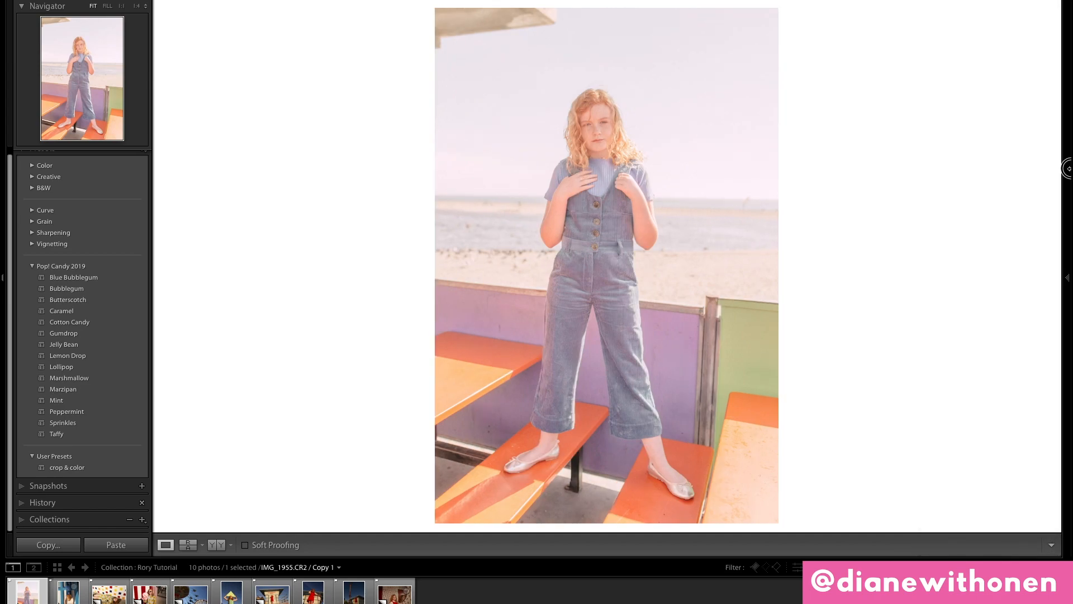
pyautogui.click(1066, 167)
pyautogui.click(1033, 200)
pyautogui.write('9000')
pyautogui.press('Return')
pyautogui.write('8000')
pyautogui.press('Return')
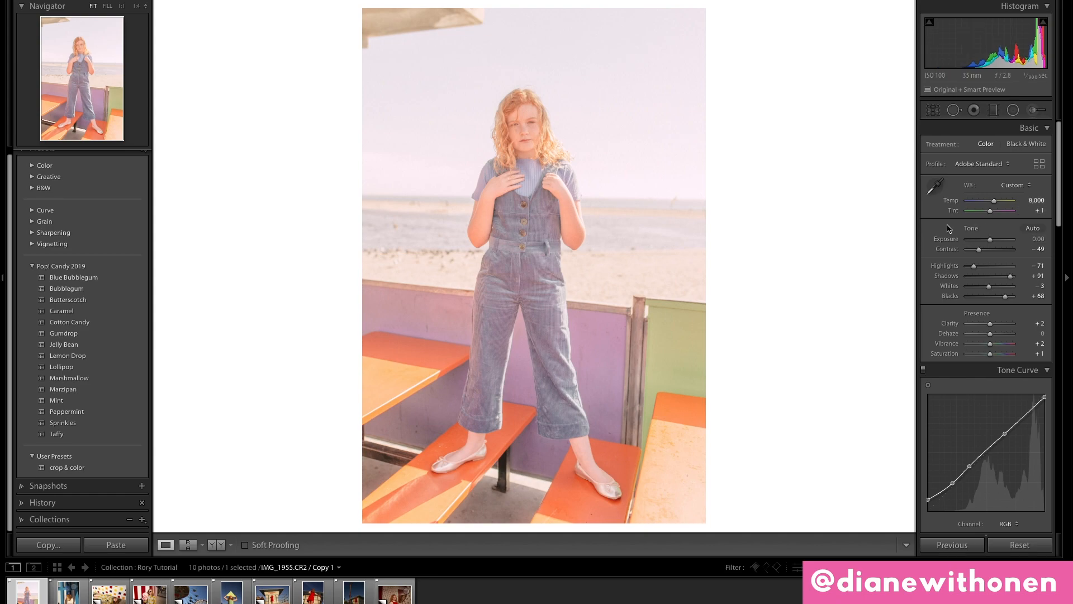
# Try split-toning shadow saturations of 2, 20 and 10, and settle on 5
pyautogui.scroll(-10, 947, 236)
pyautogui.click(1040, 287)
pyautogui.write('2')
pyautogui.press('Return')
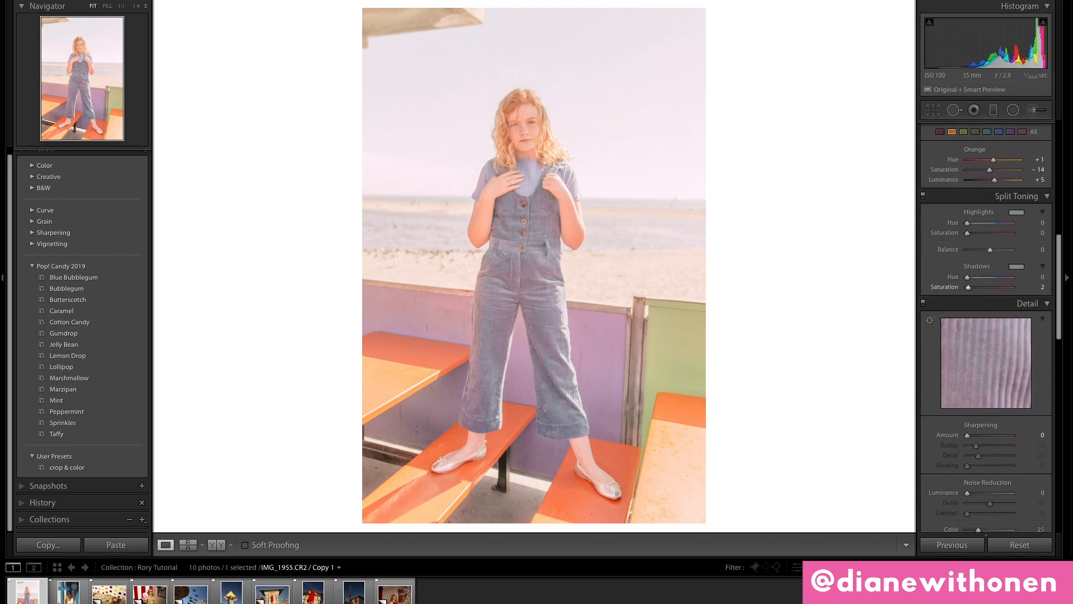
pyautogui.click(1040, 287)
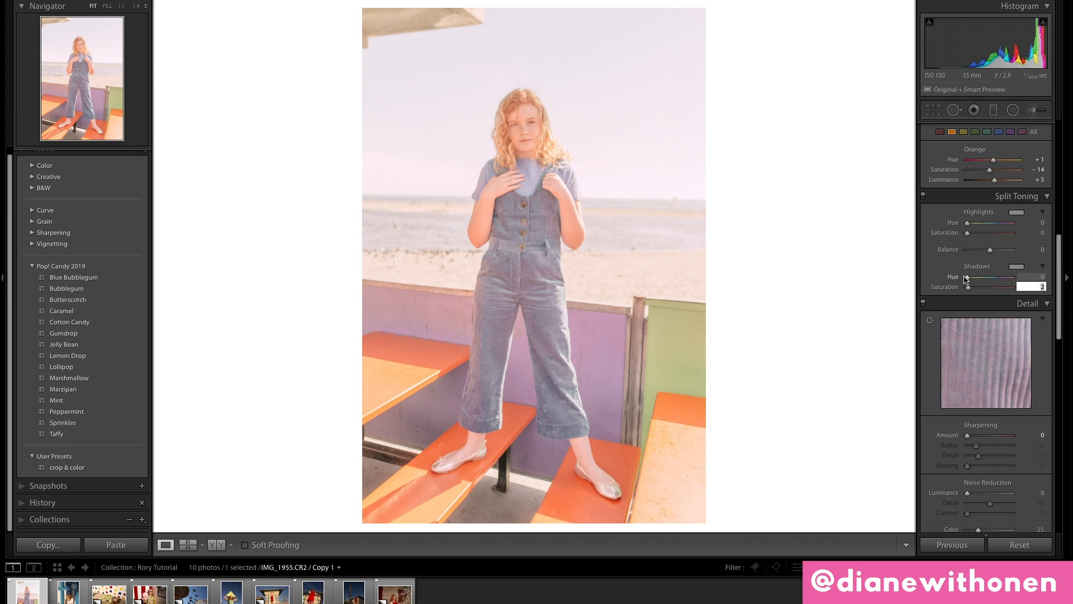
pyautogui.write('20')
pyautogui.press('Return')
pyautogui.click(1037, 290)
pyautogui.write('10')
pyautogui.press('Return')
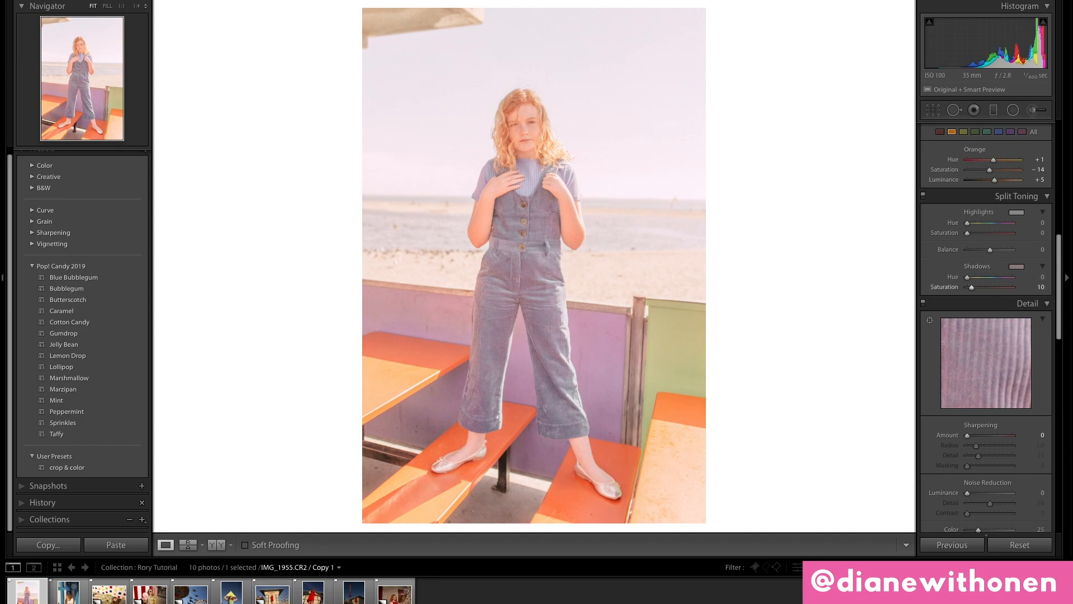
pyautogui.scroll(5, 987, 280)
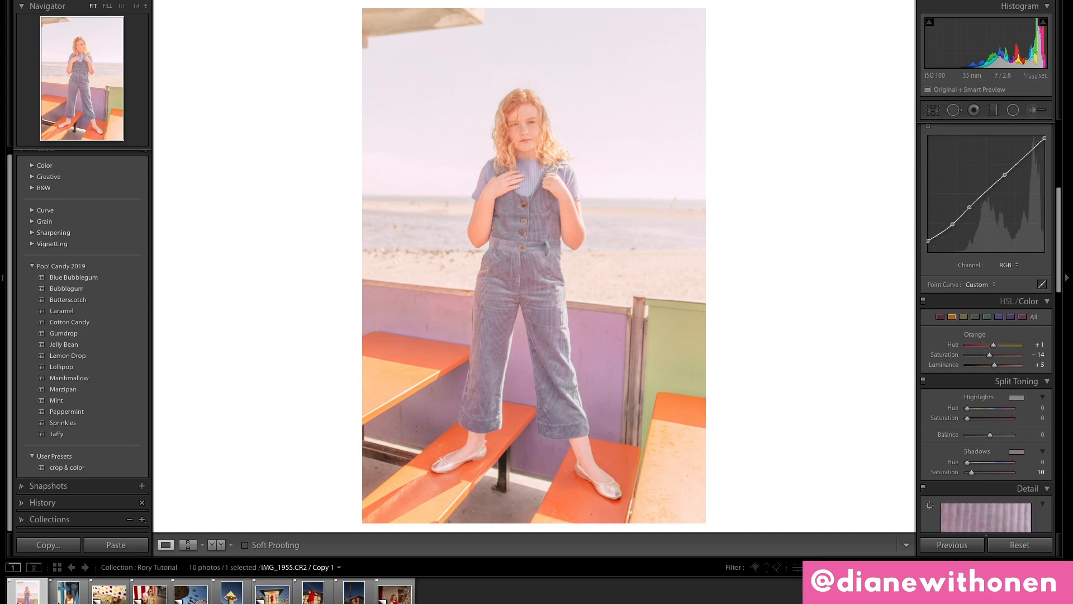
pyautogui.click(1038, 449)
pyautogui.press('Return')
# Try the white balance tint at -6 and settle on -3
pyautogui.scroll(8, 1012, 427)
pyautogui.click(1033, 209)
pyautogui.write('-6')
pyautogui.press('Return')
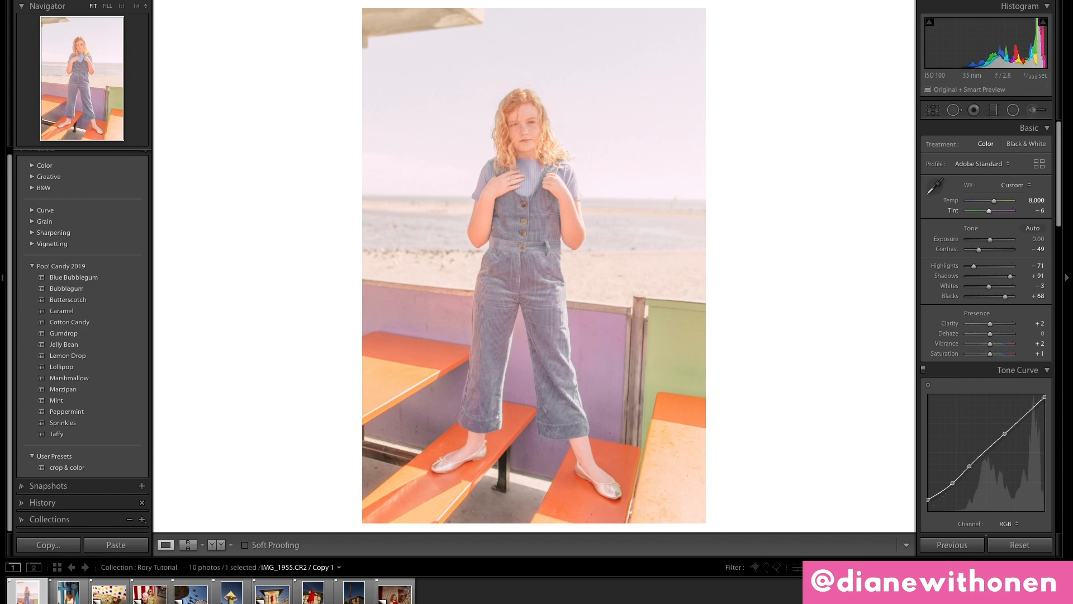
pyautogui.click(1034, 210)
pyautogui.write('-3')
pyautogui.press('Return')
# Try out the blue color's luminance and set the yellow color's saturation to -48
pyautogui.scroll(-5, 990, 235)
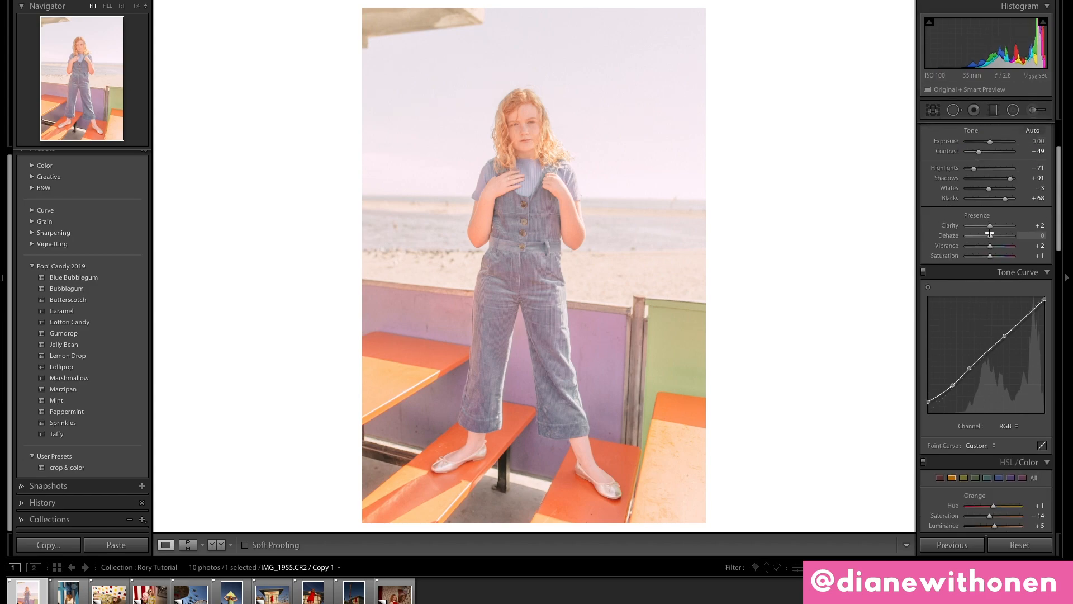
pyautogui.click(999, 363)
pyautogui.moveTo(993, 410)
pyautogui.mouseDown()
pyautogui.moveTo(939, 412)
pyautogui.moveTo(995, 416)
pyautogui.mouseUp()
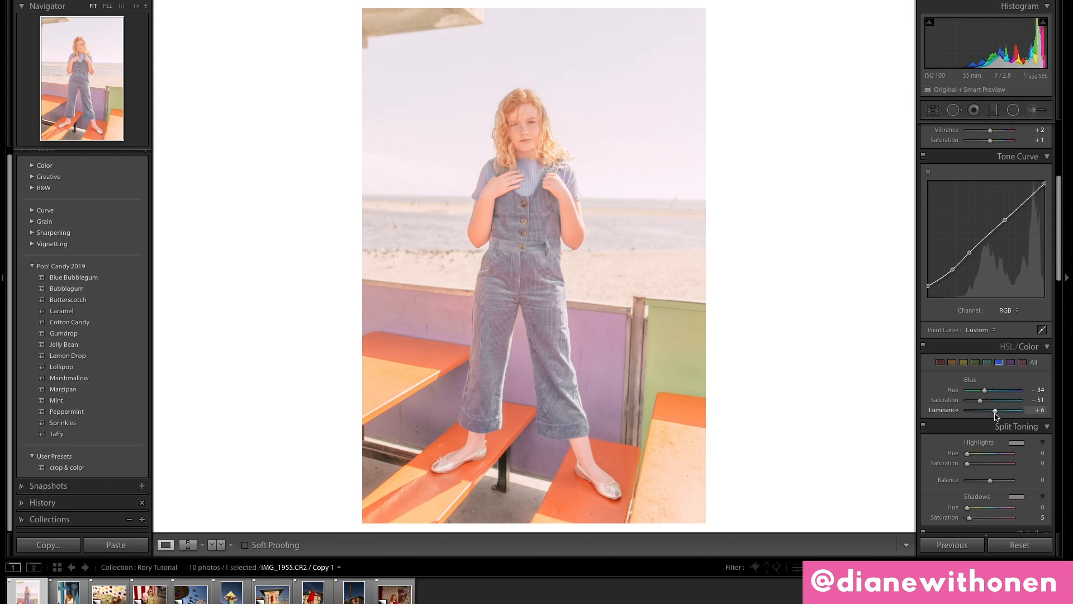
pyautogui.click(964, 362)
pyautogui.moveTo(970, 400)
pyautogui.mouseDown()
pyautogui.moveTo(990, 403)
pyautogui.moveTo(982, 405)
pyautogui.mouseUp()
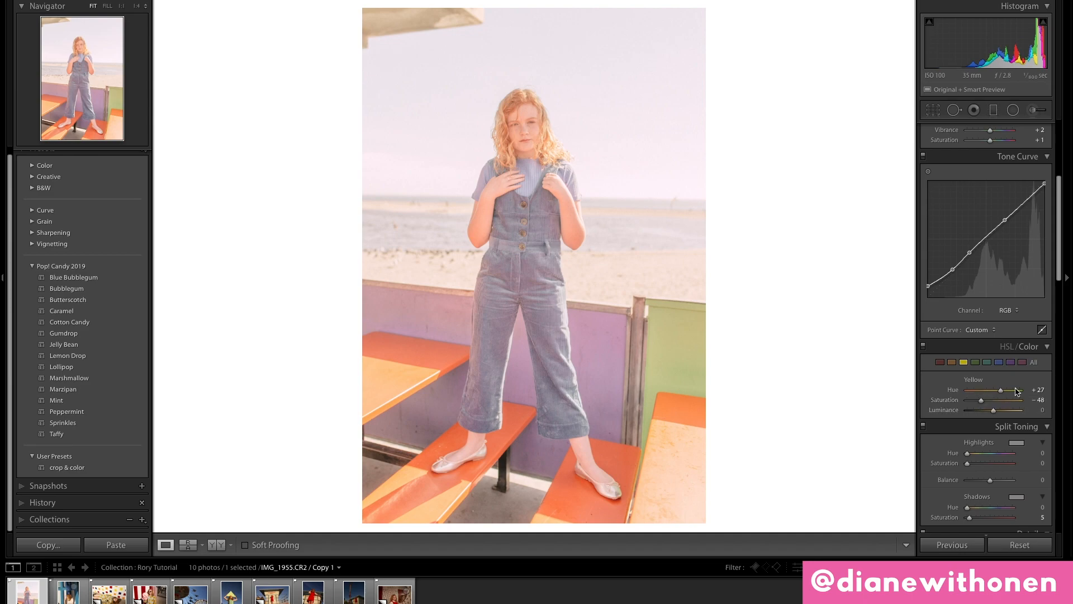
# Use Spot Removal in Heal mode to clean up marks on the purple wall and other areas of the photo
pyautogui.scroll(5, 976, 225)
pyautogui.click(955, 115)
pyautogui.click(271, 417)
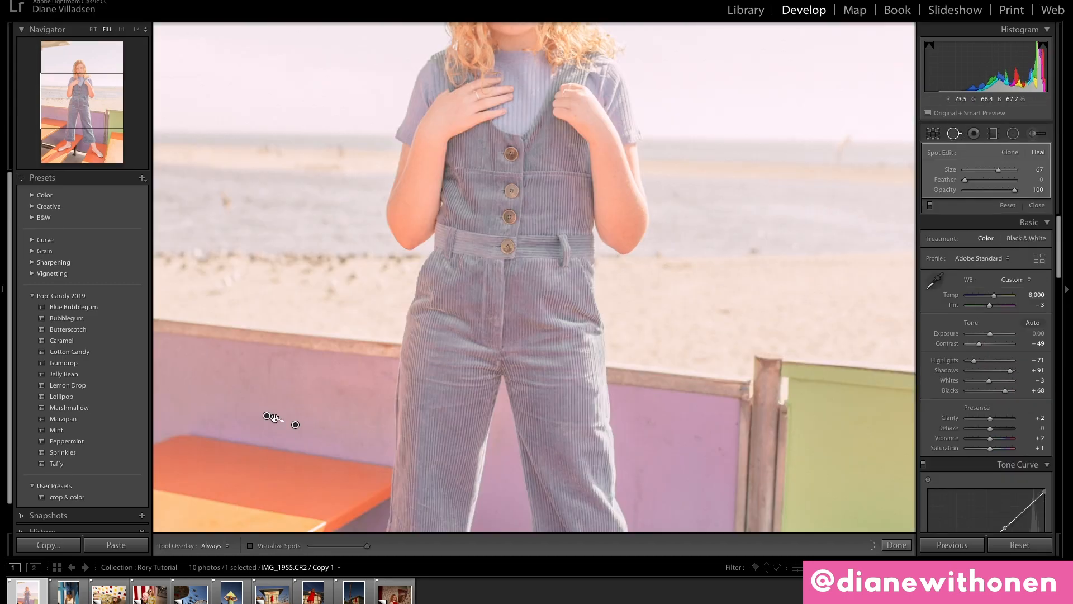
pyautogui.click(273, 321)
pyautogui.click(229, 319)
pyautogui.click(196, 325)
pyautogui.click(239, 306)
pyautogui.click(307, 233)
pyautogui.click(321, 250)
pyautogui.click(699, 107)
pyautogui.click(722, 124)
pyautogui.click(639, 95)
pyautogui.click(642, 178)
pyautogui.moveTo(654, 205); pyautogui.dragTo(655, 273)
pyautogui.click(703, 335)
pyautogui.moveTo(705, 230); pyautogui.dragTo(706, 268)
pyautogui.click(574, 361)
pyautogui.click(597, 362)
pyautogui.click(606, 353)
pyautogui.click(542, 376)
pyautogui.click(526, 252)
pyautogui.click(354, 200)
pyautogui.click(663, 512)
pyautogui.click(690, 499)
pyautogui.click(681, 480)
pyautogui.click(652, 527)
pyautogui.moveTo(589, 499); pyautogui.dragTo(593, 503)
pyautogui.click(613, 513)
pyautogui.click(326, 358)
pyautogui.moveTo(280, 390); pyautogui.dragTo(324, 373)
pyautogui.click(185, 408)
pyautogui.click(191, 418)
pyautogui.click(215, 409)
pyautogui.moveTo(166, 436); pyautogui.dragTo(169, 441)
pyautogui.click(399, 468)
pyautogui.click(398, 503)
pyautogui.click(346, 528)
pyautogui.click(419, 518)
pyautogui.click(535, 478)
pyautogui.click(474, 511)
# Zoom in and heal the stains and scratches, including those on the sunlit orange tabletop at the photo's lower-right corner
pyautogui.press('z')
pyautogui.click(563, 184)
pyautogui.click(594, 230)
pyautogui.moveTo(582, 285); pyautogui.dragTo(574, 294)
pyautogui.click(556, 343)
pyautogui.moveTo(488, 403); pyautogui.dragTo(432, 442)
pyautogui.moveTo(353, 421); pyautogui.dragTo(346, 440)
pyautogui.moveTo(511, 191); pyautogui.dragTo(538, 219)
pyautogui.click(449, 236)
pyautogui.moveTo(570, 119); pyautogui.dragTo(619, 144)
pyautogui.moveTo(644, 200); pyautogui.dragTo(657, 229)
pyautogui.moveTo(414, 309); pyautogui.dragTo(471, 336)
pyautogui.click(191, 251)
pyautogui.click(257, 130)
pyautogui.moveTo(336, 346); pyautogui.dragTo(390, 350)
pyautogui.moveTo(293, 394); pyautogui.dragTo(295, 420)
pyautogui.moveTo(383, 250); pyautogui.dragTo(332, 246)
pyautogui.moveTo(489, 285); pyautogui.dragTo(474, 520)
pyautogui.click(487, 307)
pyautogui.moveTo(406, 376); pyautogui.dragTo(343, 357)
pyautogui.moveTo(581, 213); pyautogui.dragTo(575, 215)
pyautogui.moveTo(603, 306); pyautogui.dragTo(642, 298)
pyautogui.click(447, 230)
pyautogui.moveTo(535, 165); pyautogui.dragTo(471, 157)
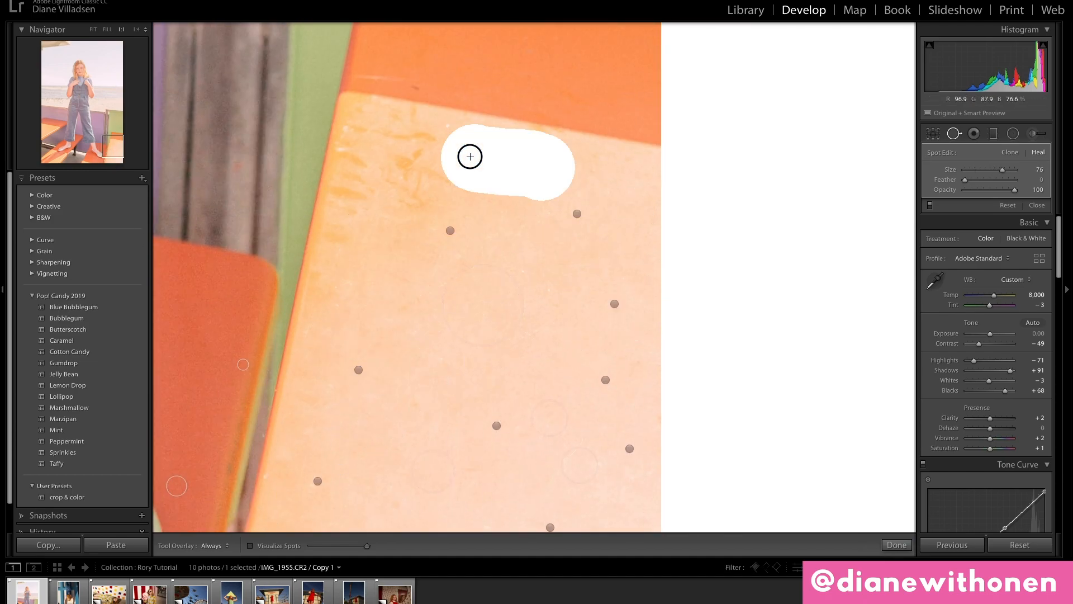
# Finish healing the remaining marks, and leave Spot Removal with the whole photo fitted in view
pyautogui.press('q')
pyautogui.moveTo(494, 34); pyautogui.dragTo(501, 274)
pyautogui.press('q')
pyautogui.moveTo(467, 192); pyautogui.dragTo(498, 199)
pyautogui.click(72, 156)
pyautogui.click(307, 196)
pyautogui.press('q')
pyautogui.click(93, 30)
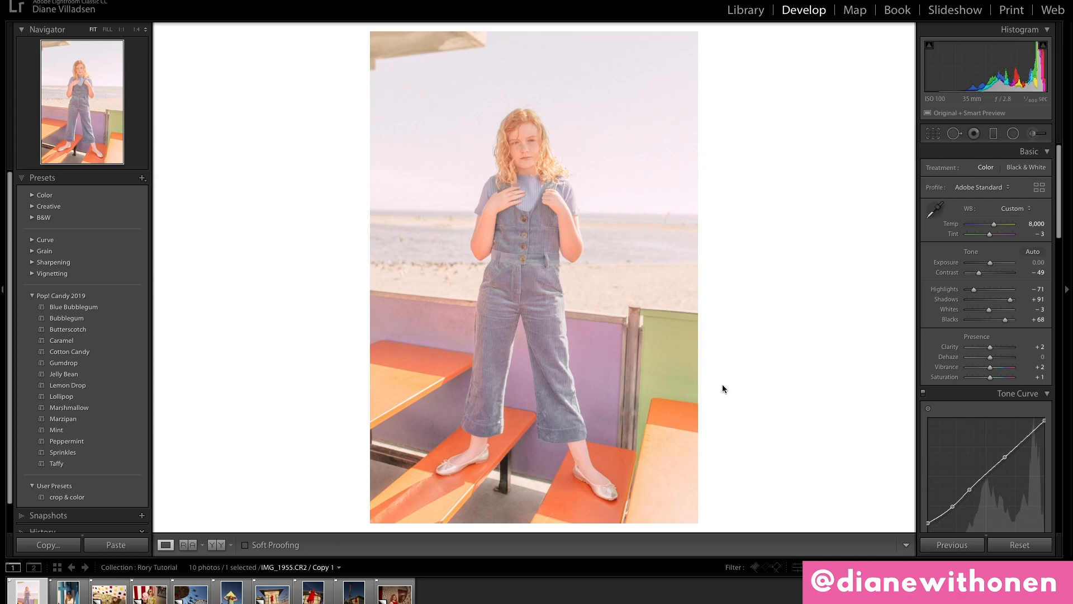
# Reset all settings to compare the retouched photo with the original and undo the reset
pyautogui.click(1020, 545)
pyautogui.hotkey('ctrl', 'z')
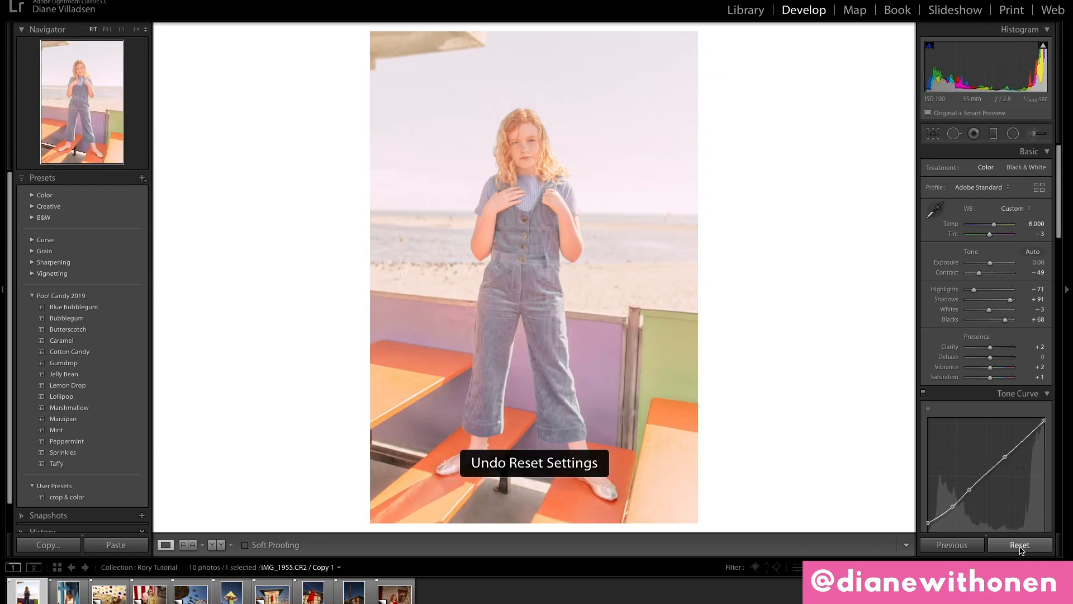